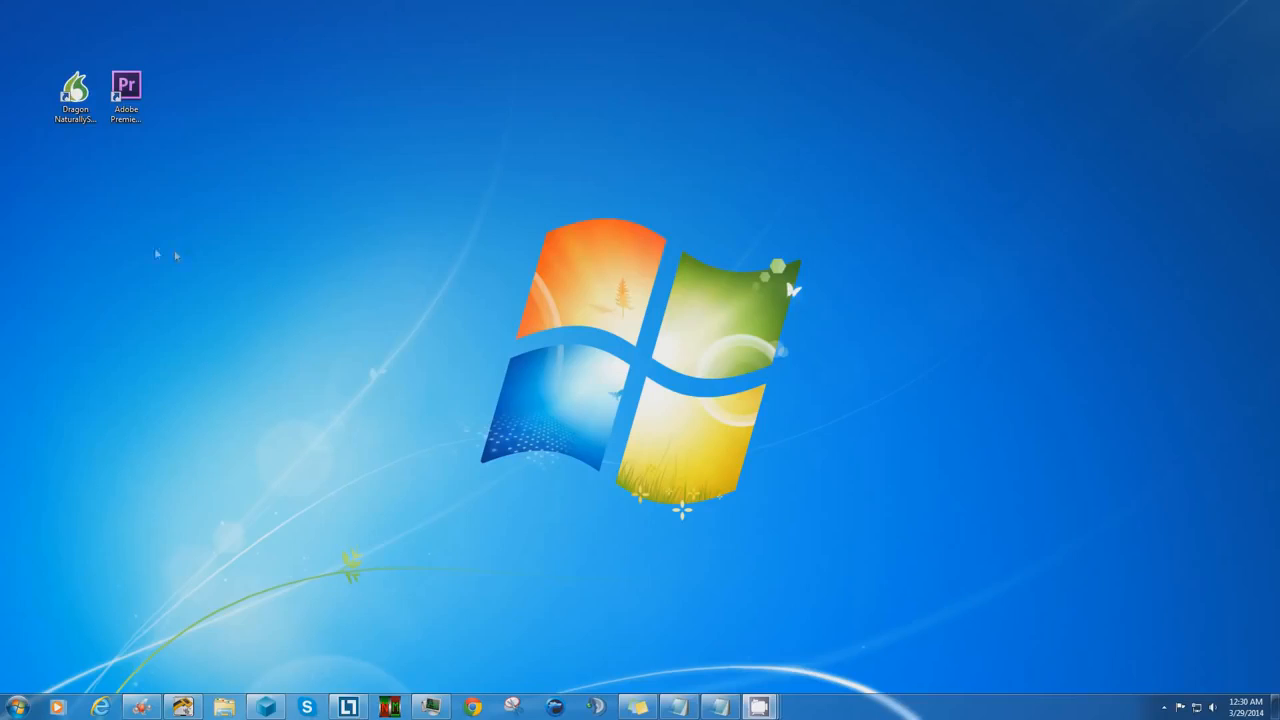
Start Dragon NaturallySpeaking and set up transcription of a recording into DragonPad, accepting the default dictation command options
left_click(80, 118)
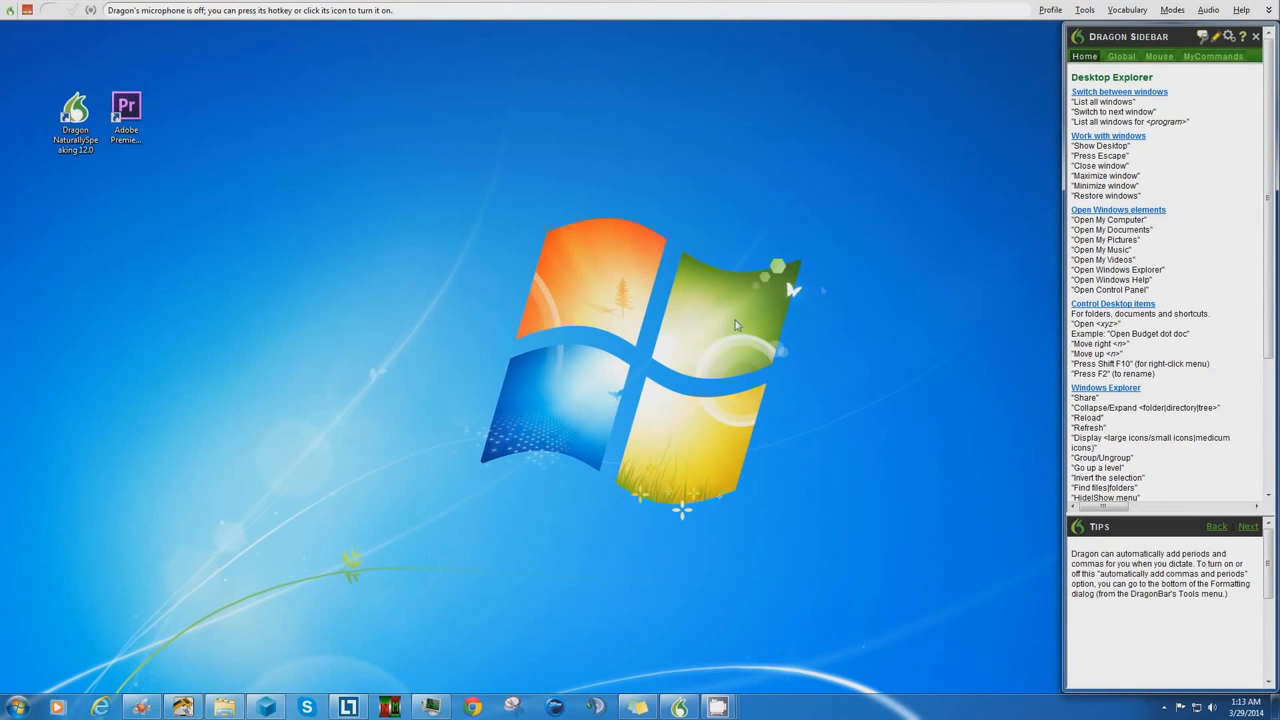
left_click(1085, 11)
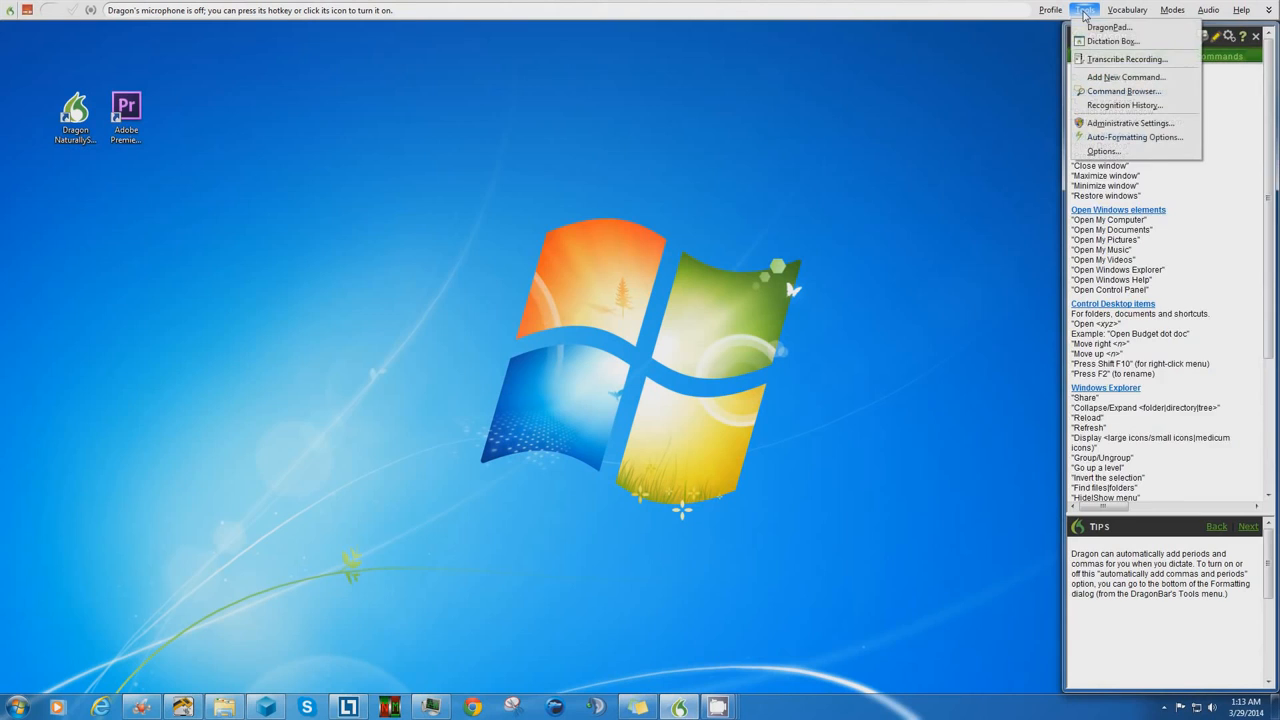
left_click(1108, 60)
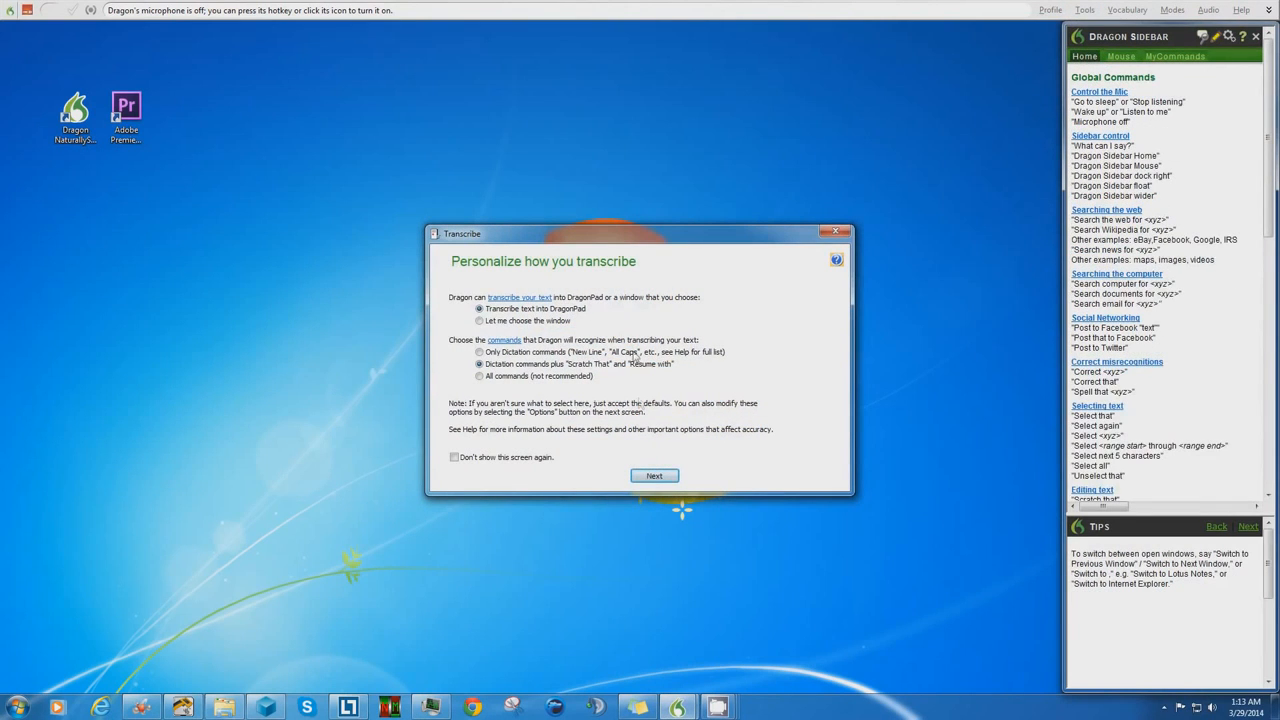
left_click(651, 476)
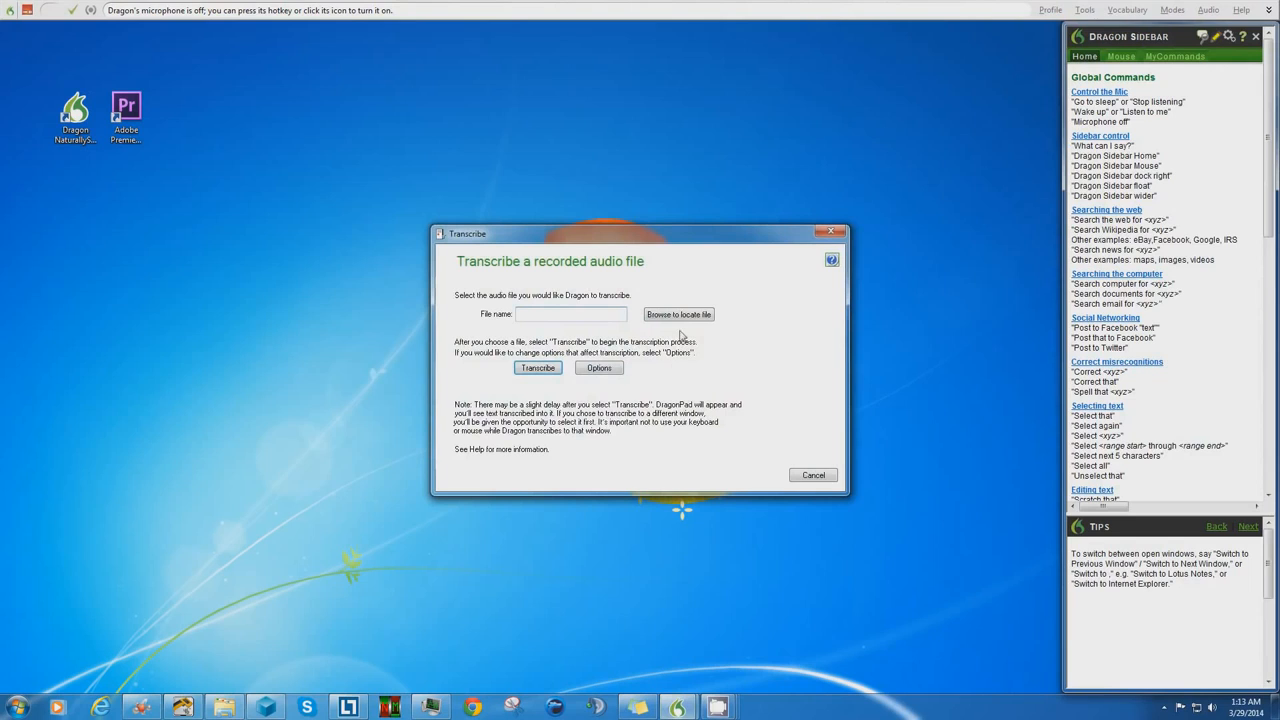
Transcribe the hangers recording from the Desktop into DragonPad and stop the transcription partway through
left_click(684, 318)
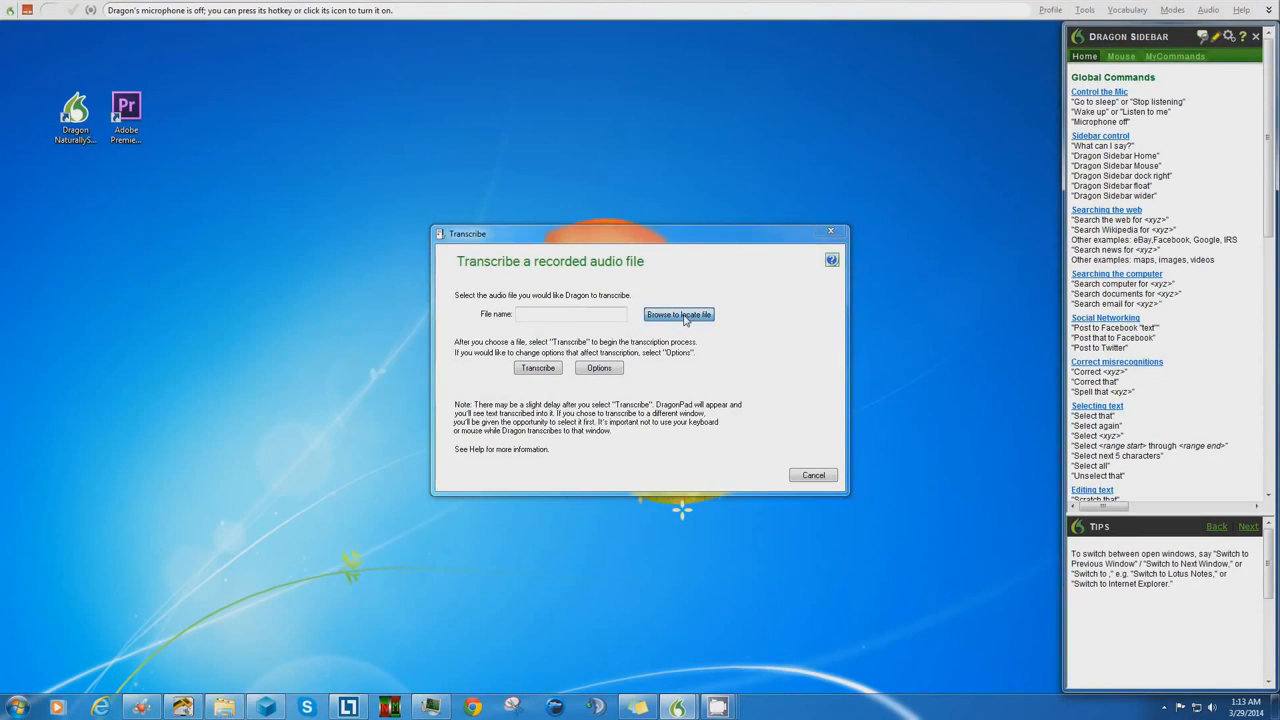
left_click_drag(988, 330, 964, 485)
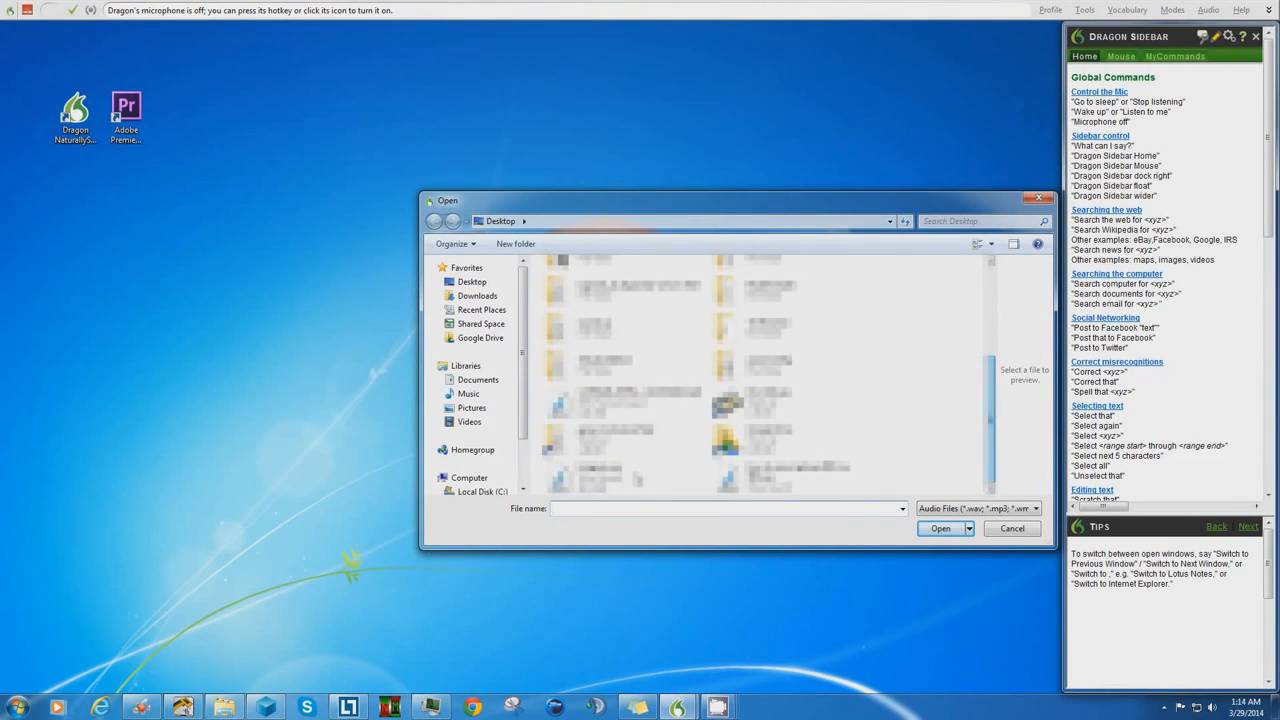
left_click(608, 478)
left_click(940, 528)
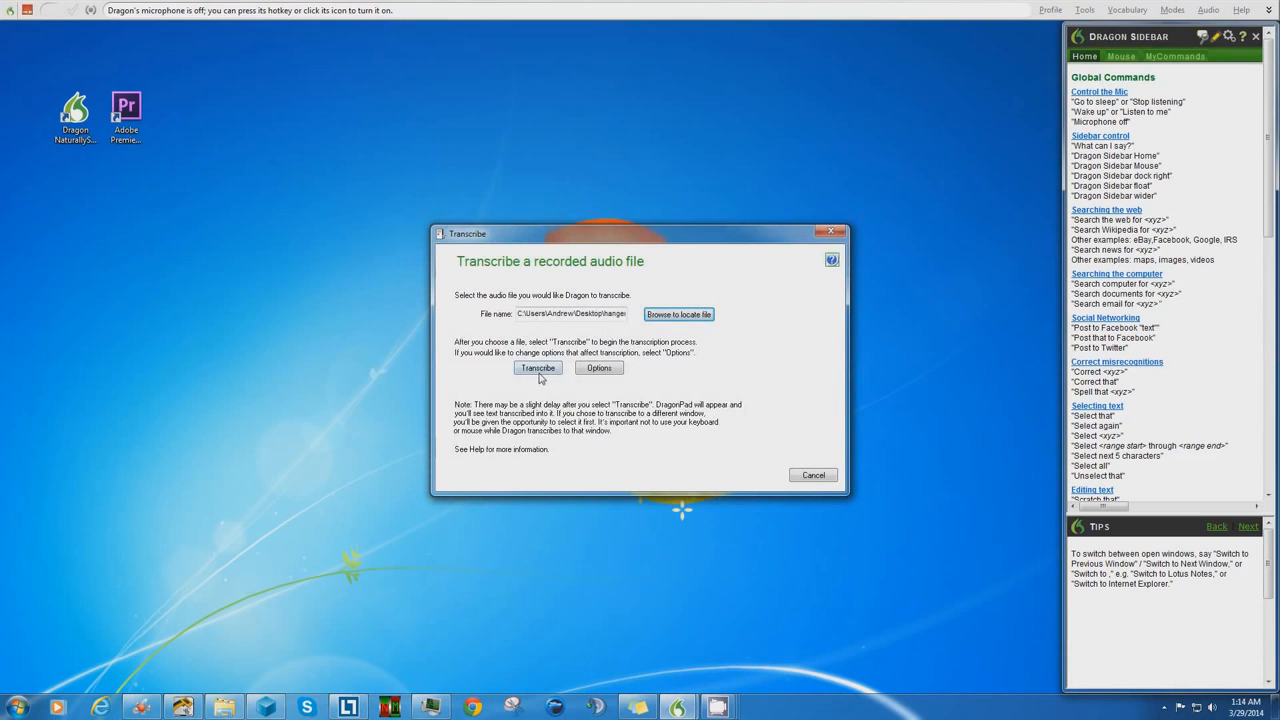
left_click(539, 372)
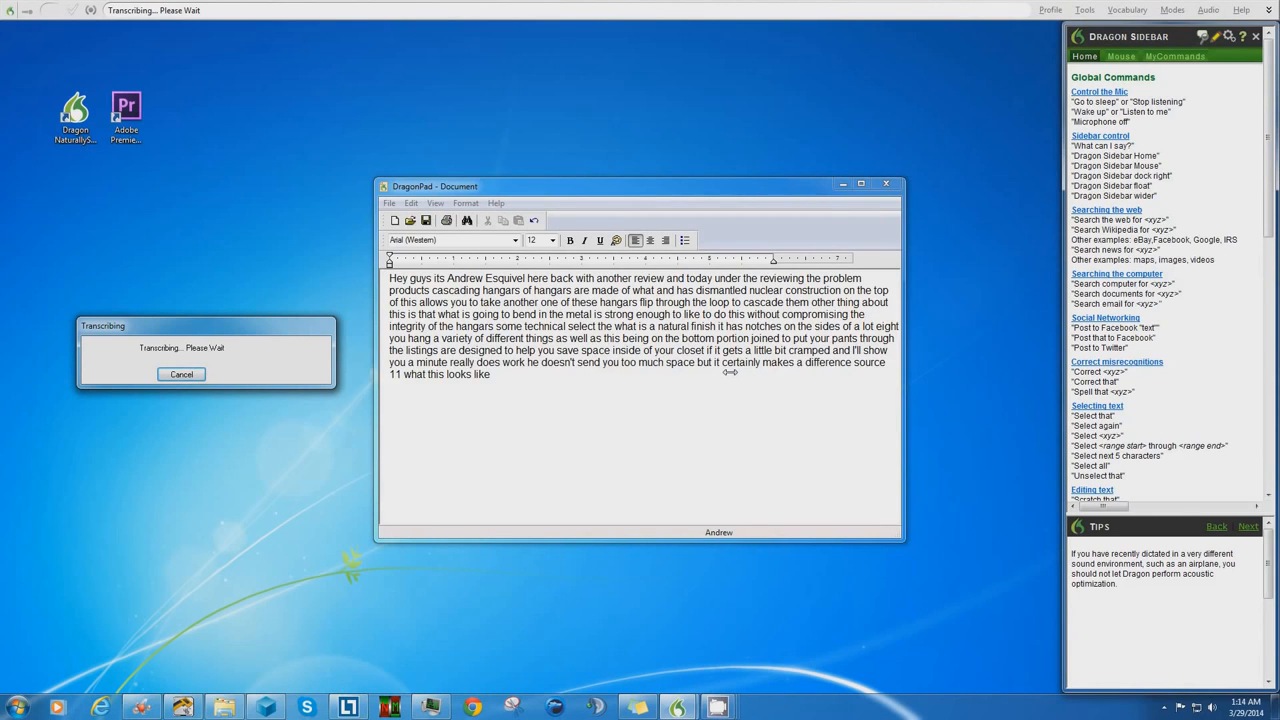
left_click(183, 375)
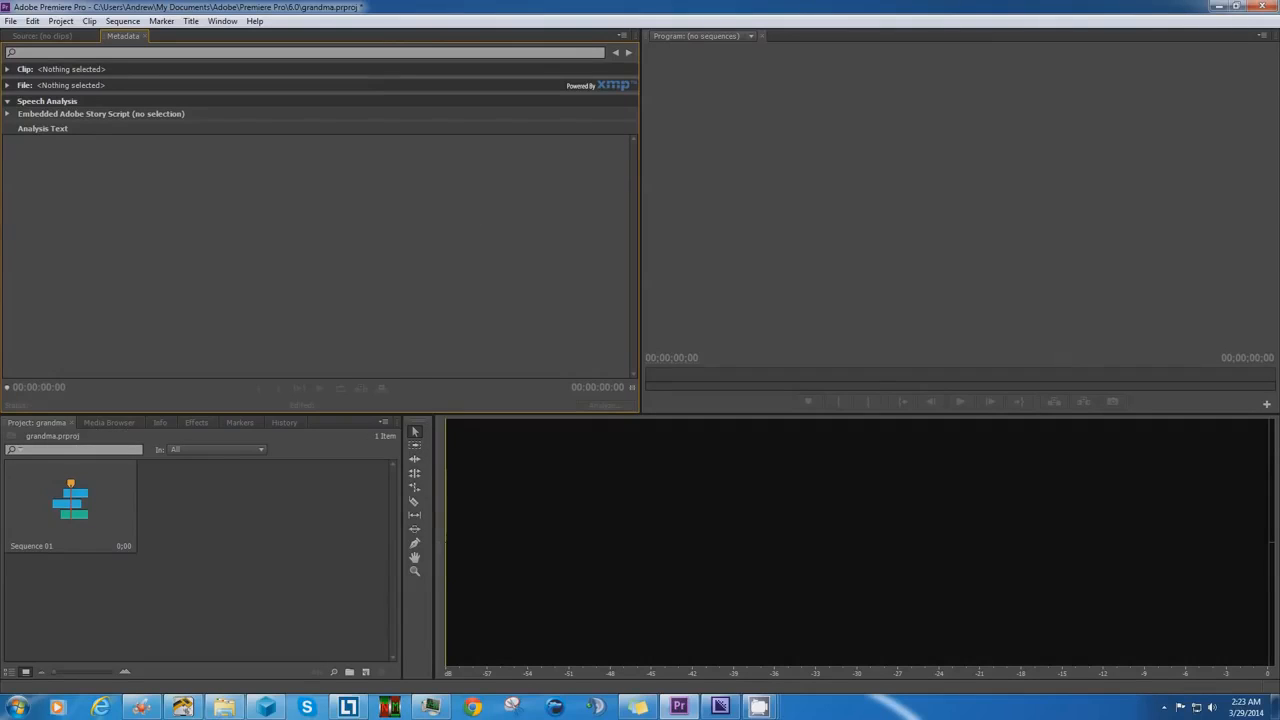
Switch to Adobe Premiere Pro, import hangers.avi into the grandma project and select the clip
key("alt+Tab")
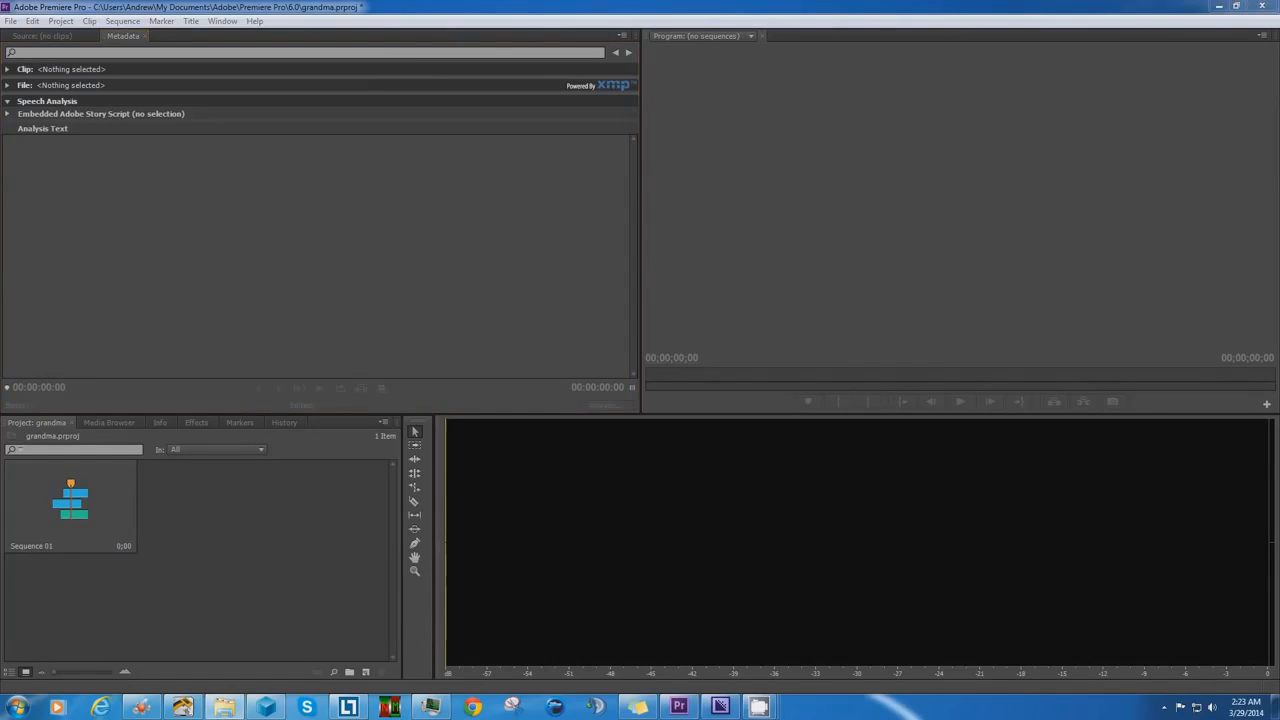
left_click_drag(1279, 398, 258, 530)
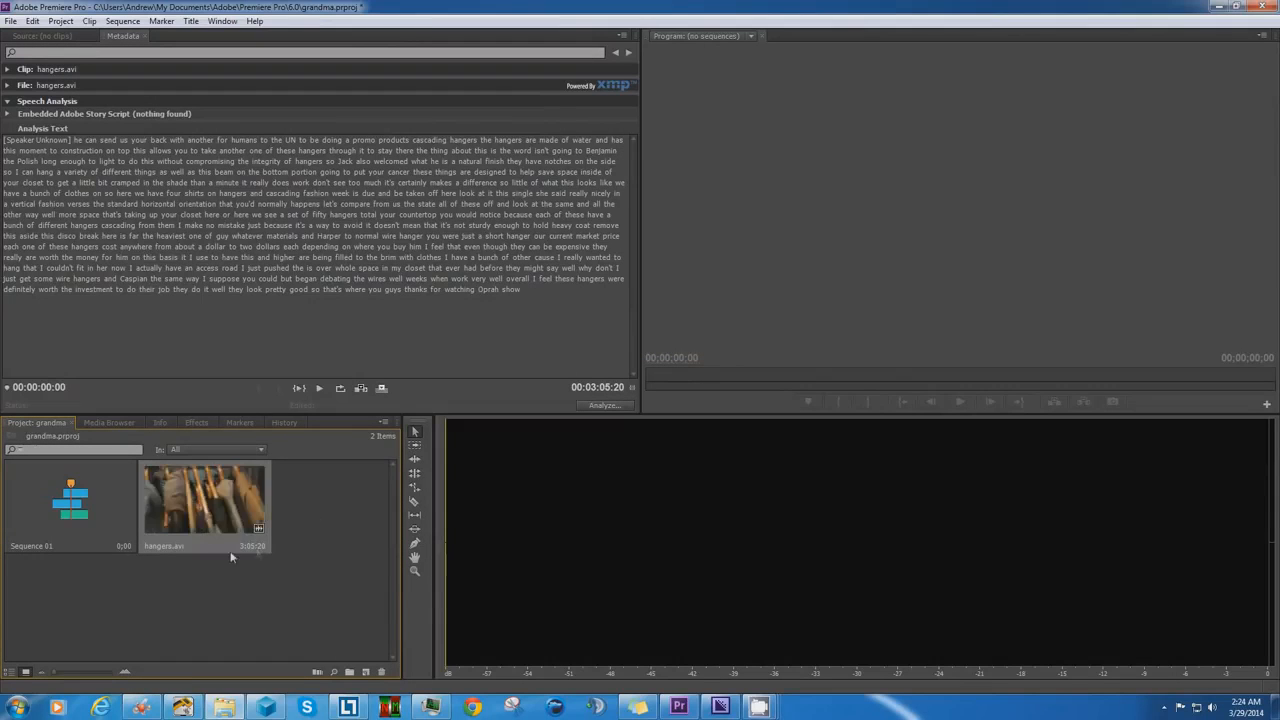
left_click(10, 21)
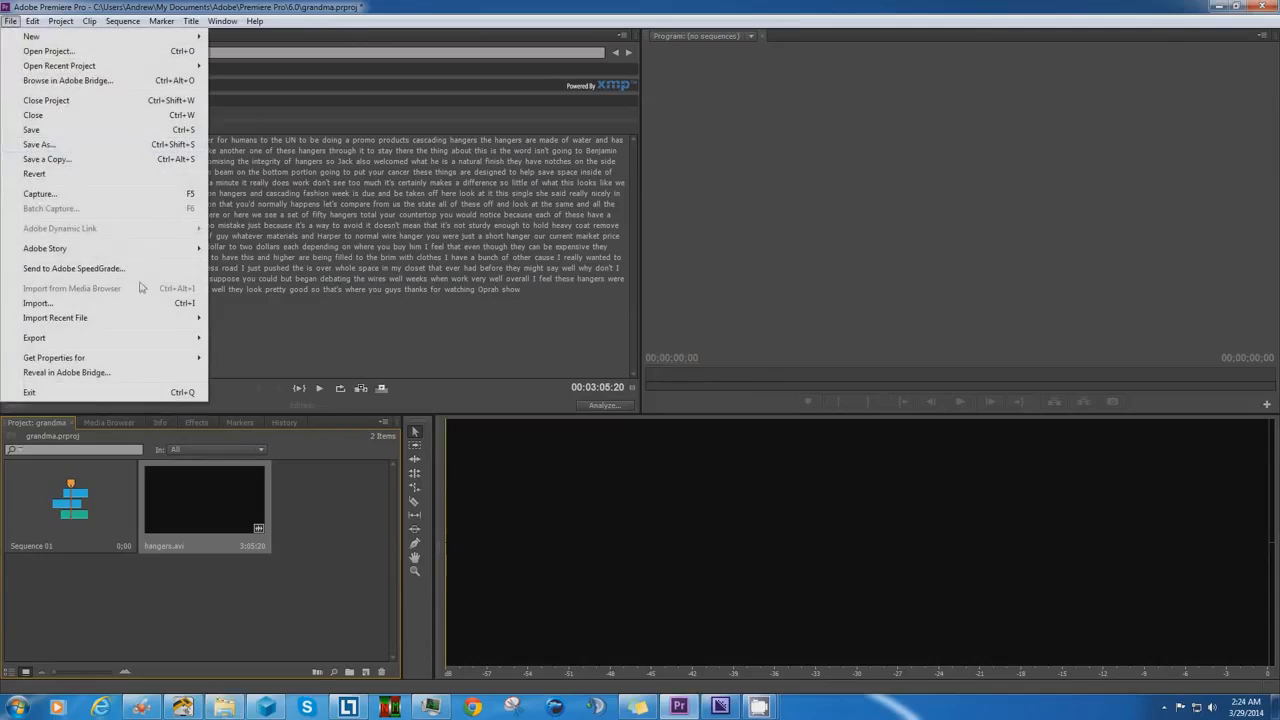
left_click(315, 511)
left_click(232, 500)
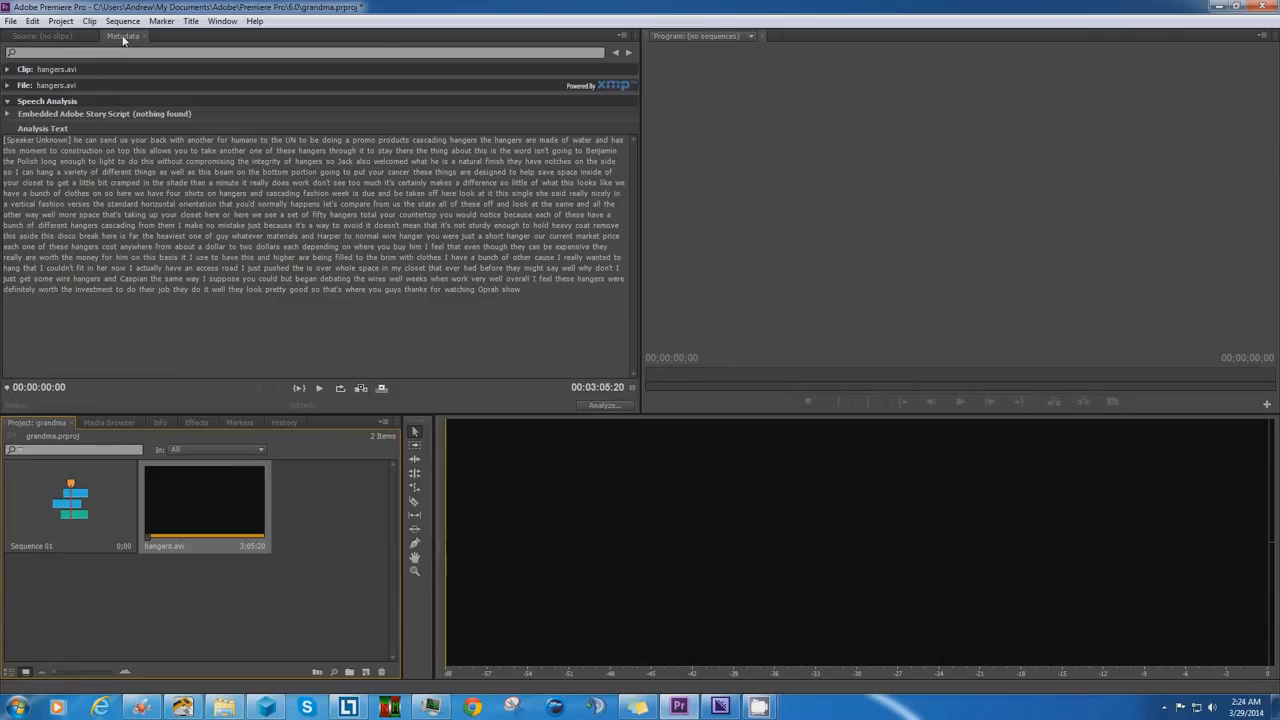
Run a speech analysis on the hangers.avi clip with the quality set to High (slower)
left_click(226, 21)
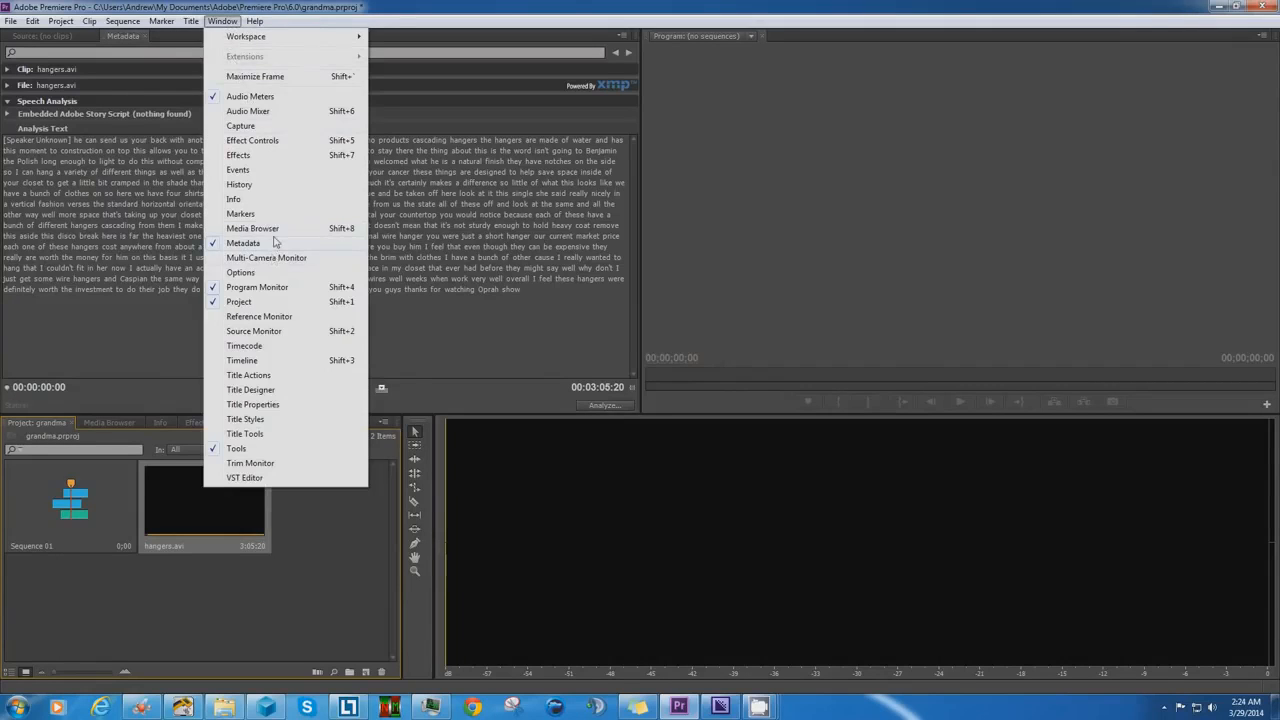
left_click(128, 348)
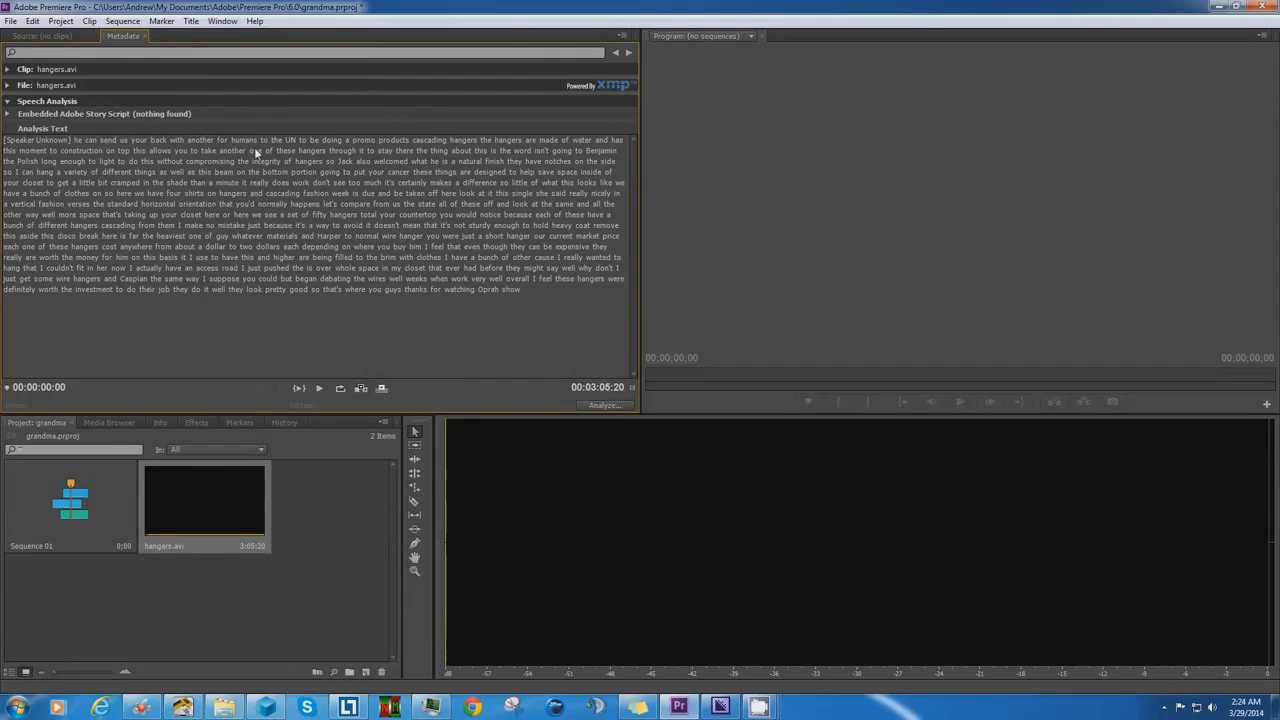
left_click(602, 406)
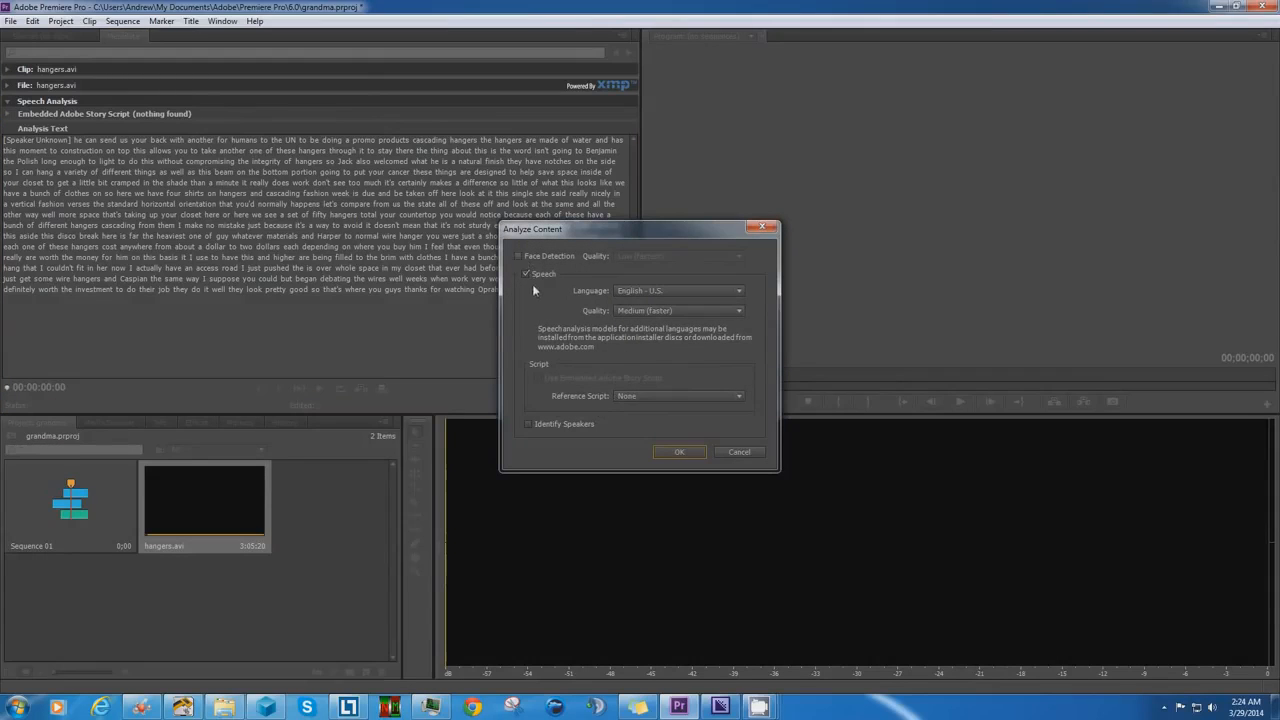
left_click(662, 311)
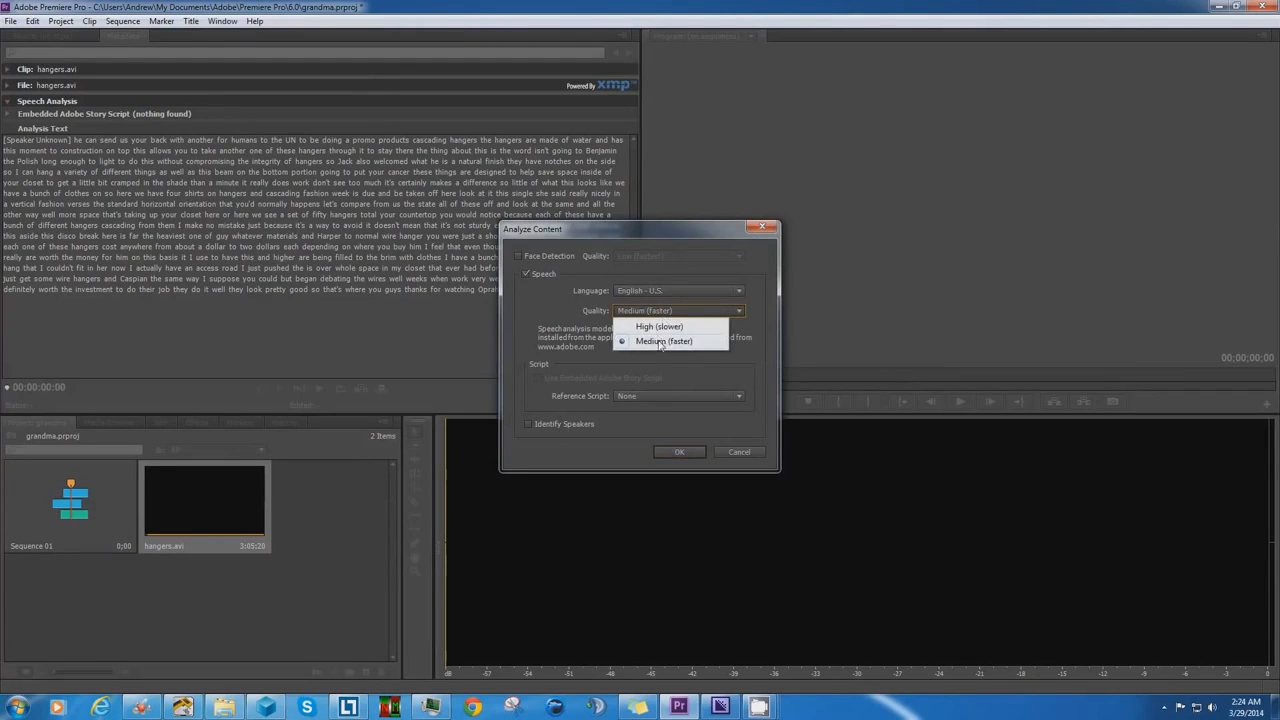
left_click(669, 327)
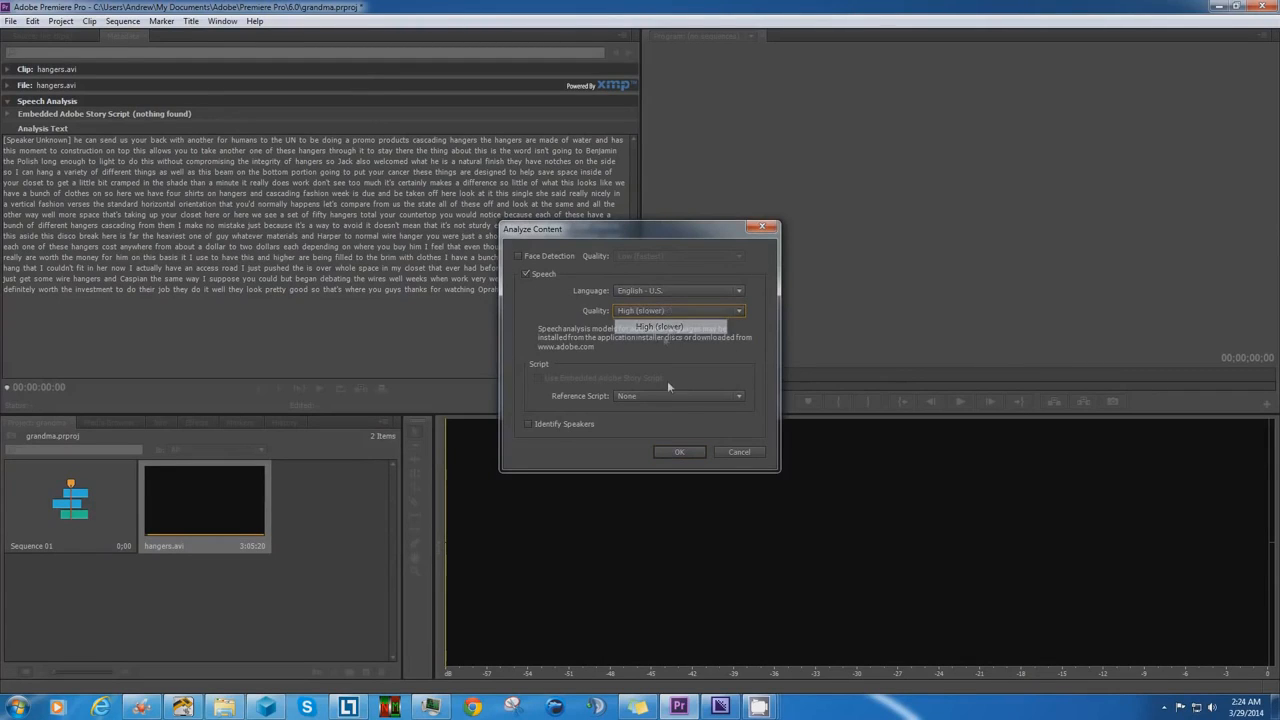
left_click(688, 453)
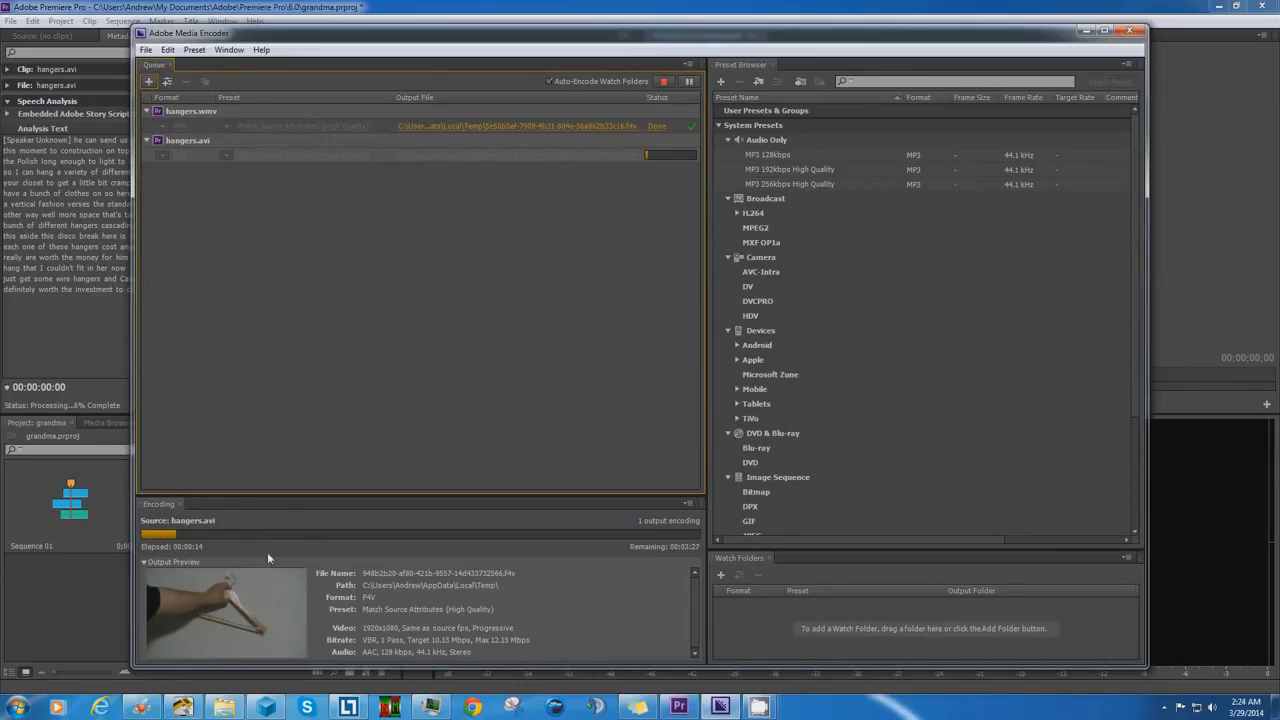
Stop the Adobe Media Encoder queue without finishing the current file and minimize its window
left_click(662, 83)
left_click(712, 372)
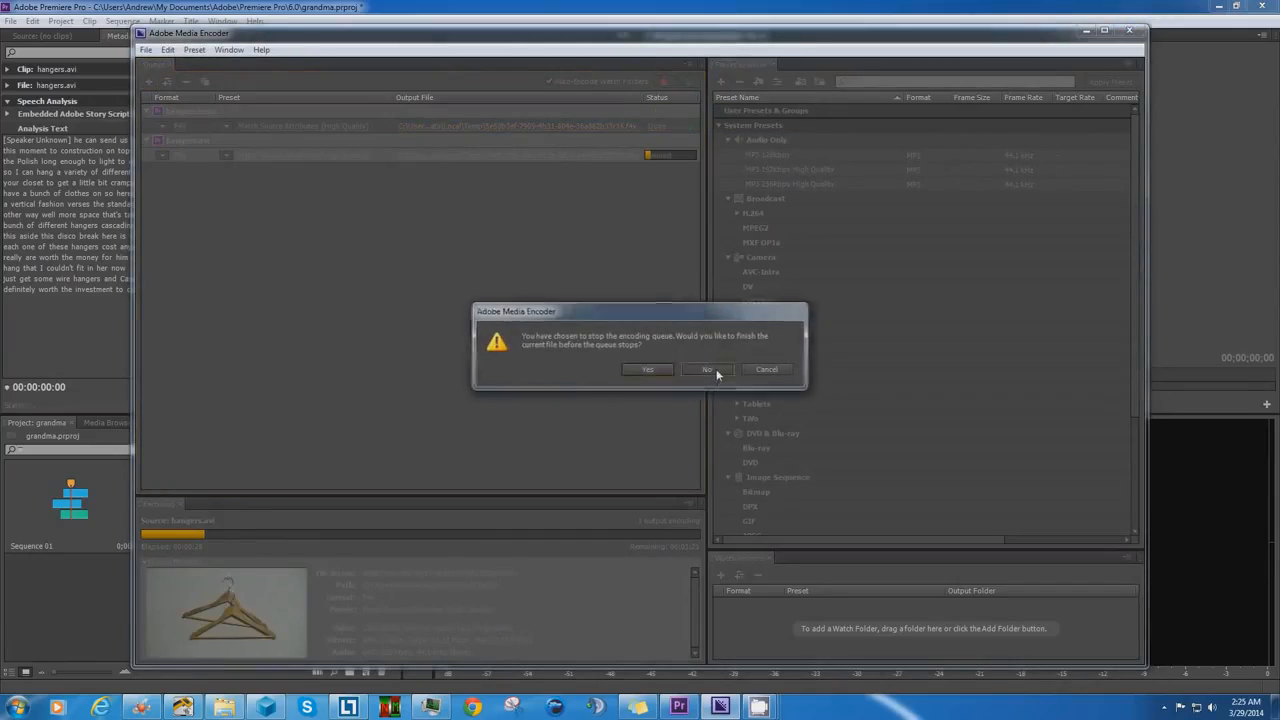
left_click(1087, 33)
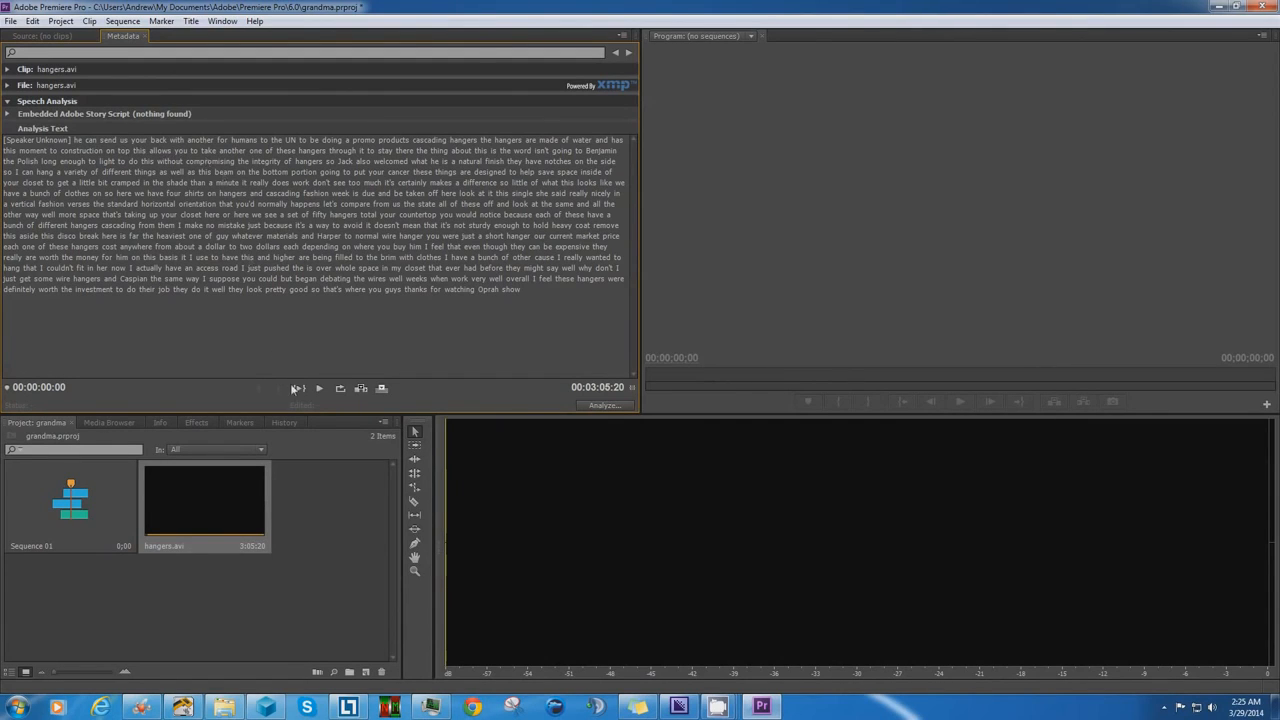
Play hangers.avi from the source view and follow the spoken words in its analysis text, then stop playback
double_click(227, 479)
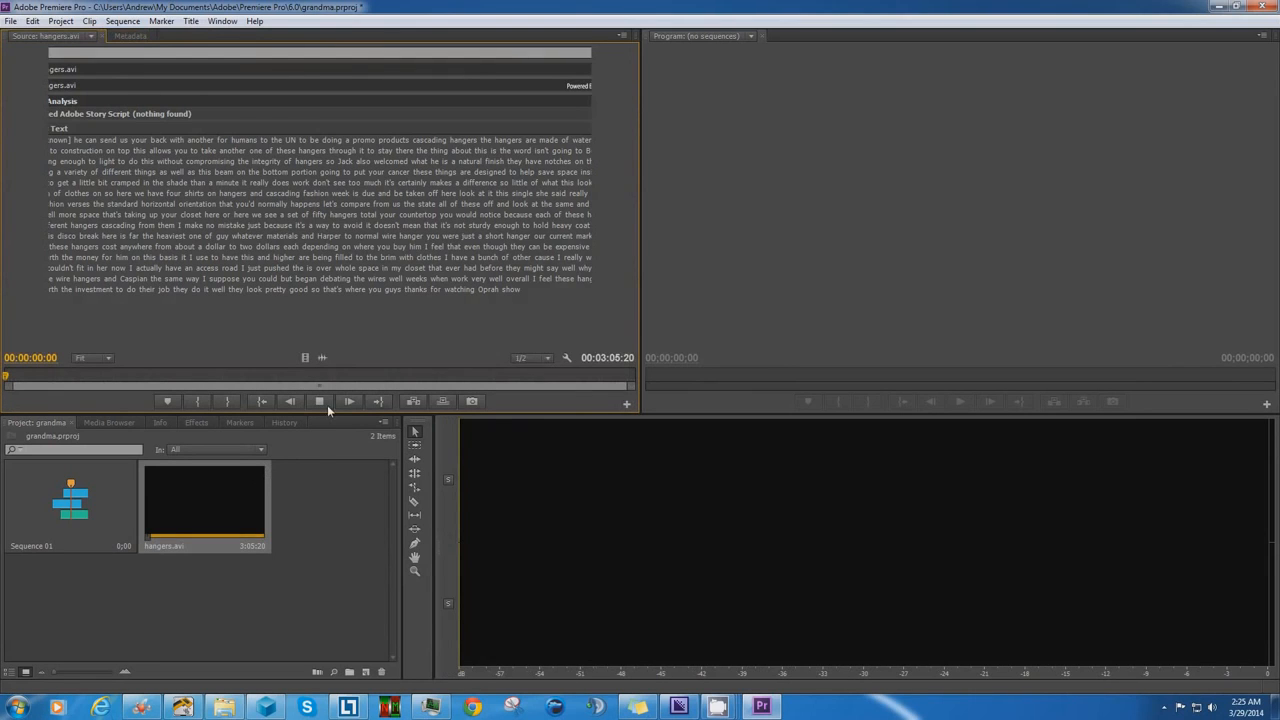
left_click(343, 402)
left_click(130, 35)
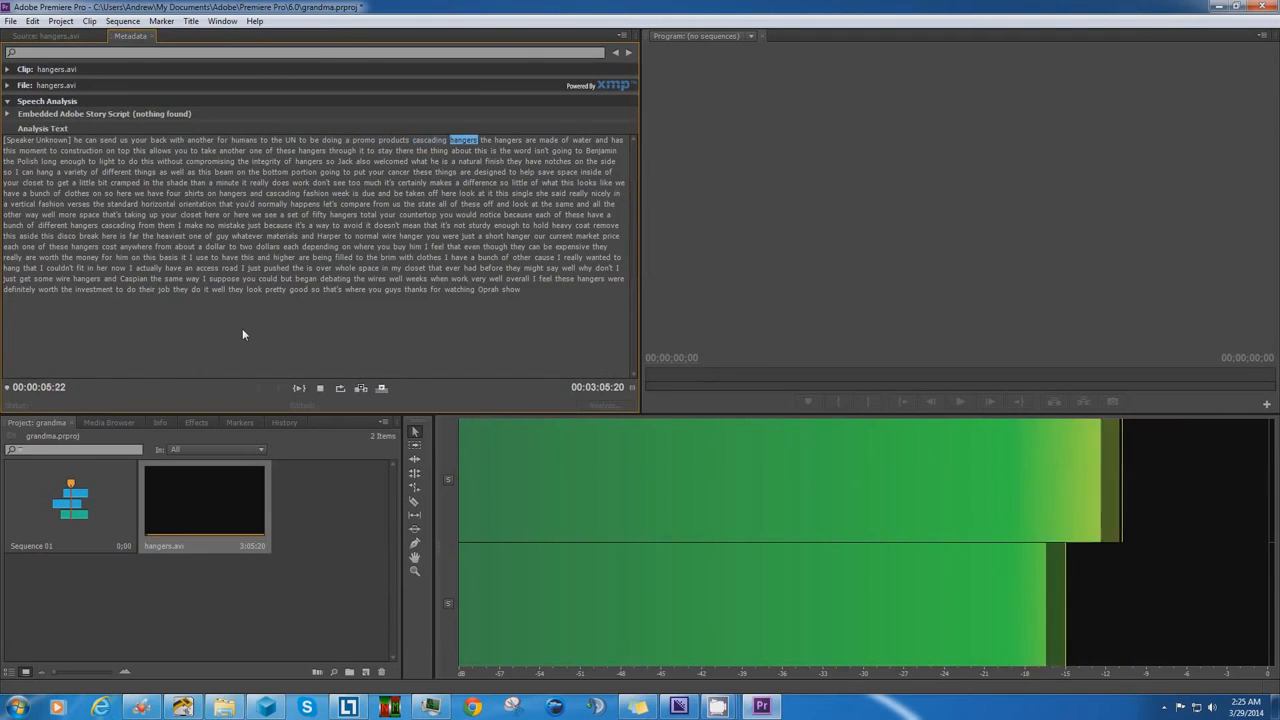
left_click(320, 389)
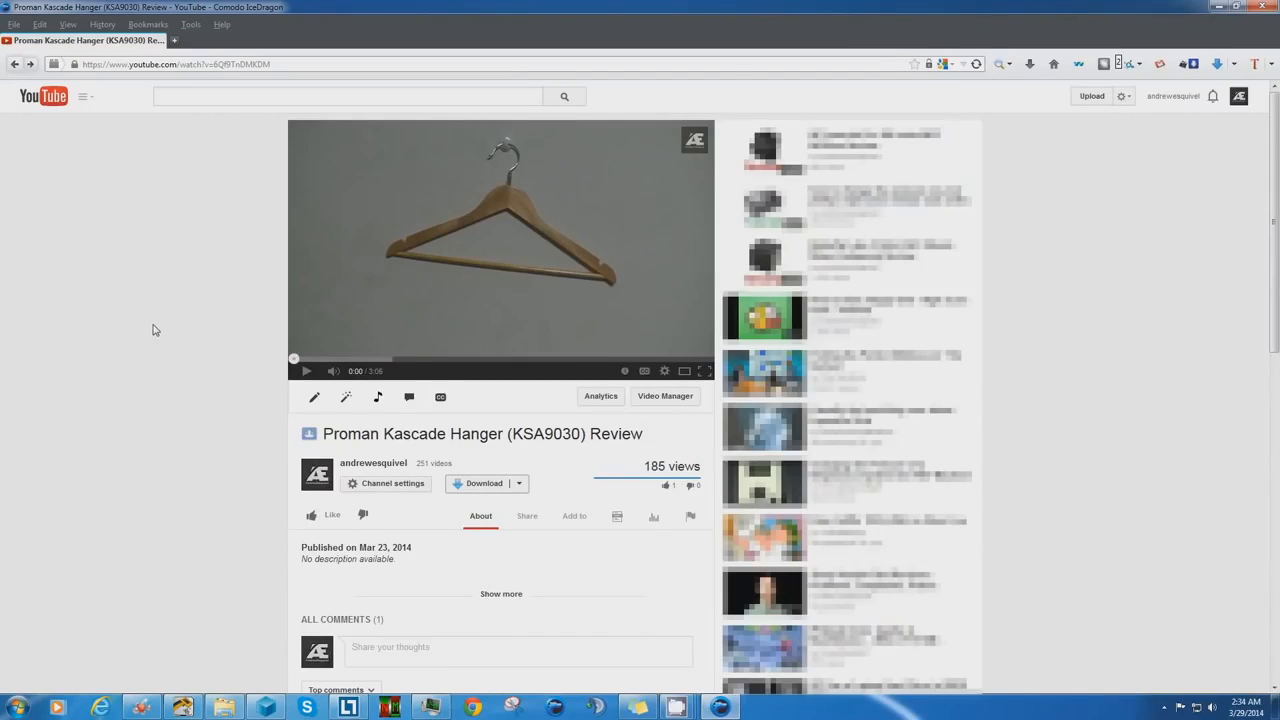
On the Proman Kascade Hanger review's YouTube page, check the player's caption settings and open the video's caption management
left_click(644, 373)
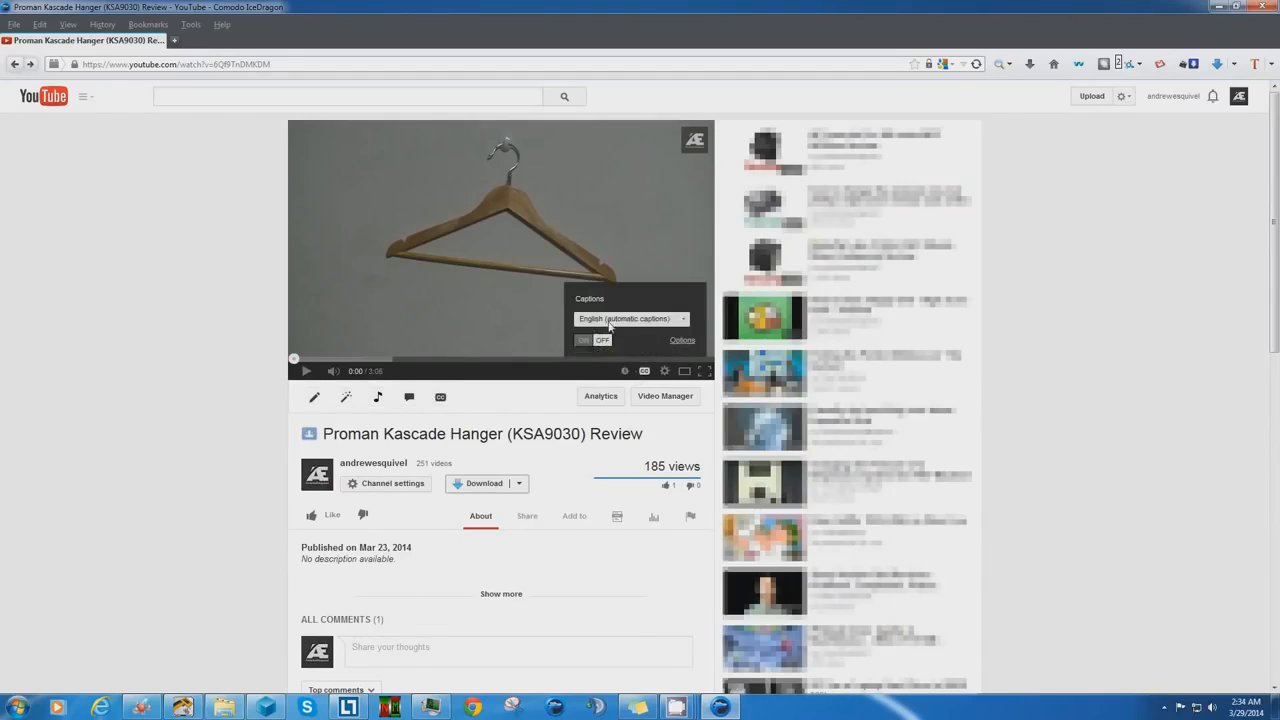
left_click(134, 350)
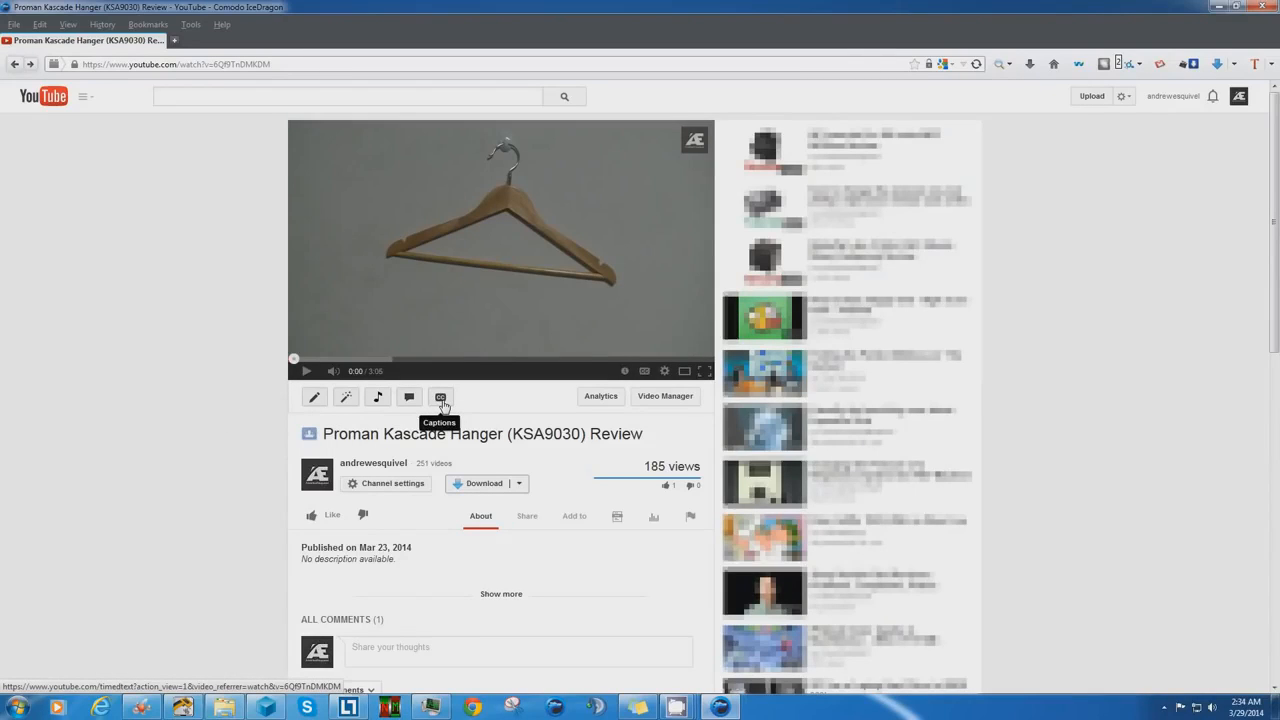
left_click(442, 400)
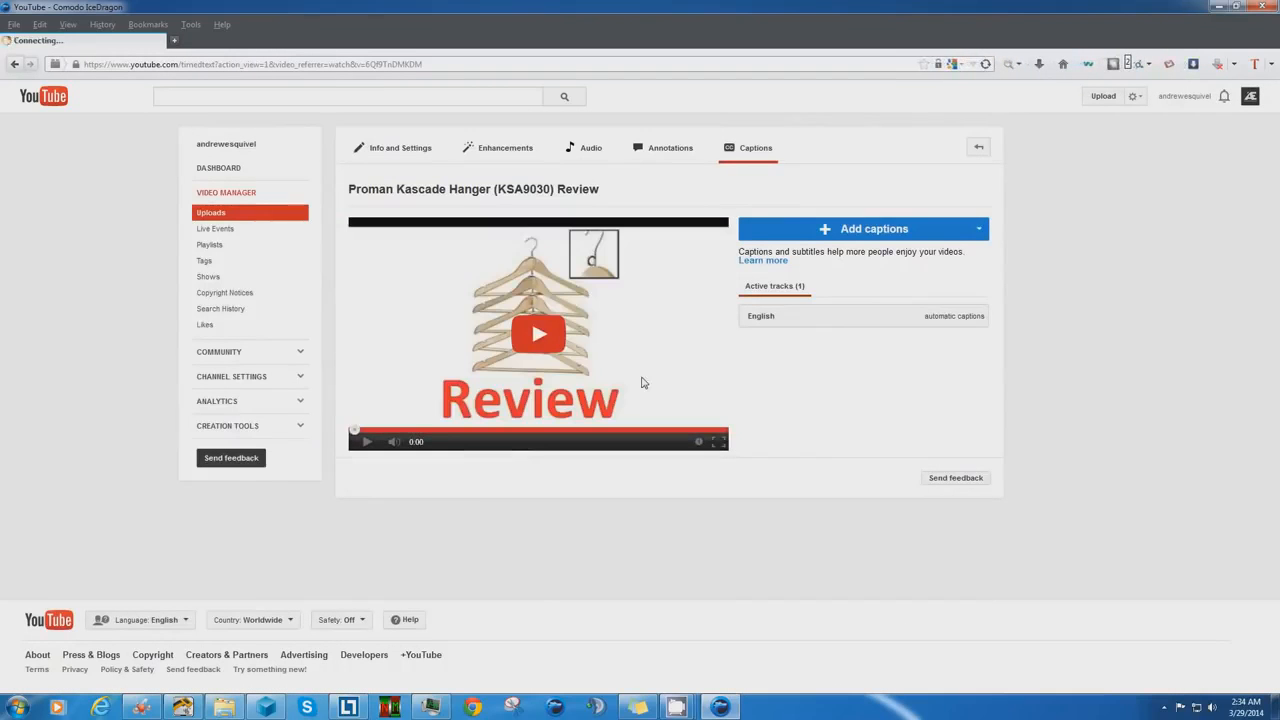
Review the entries of the English automatic captions track and return to the track list
left_click(925, 318)
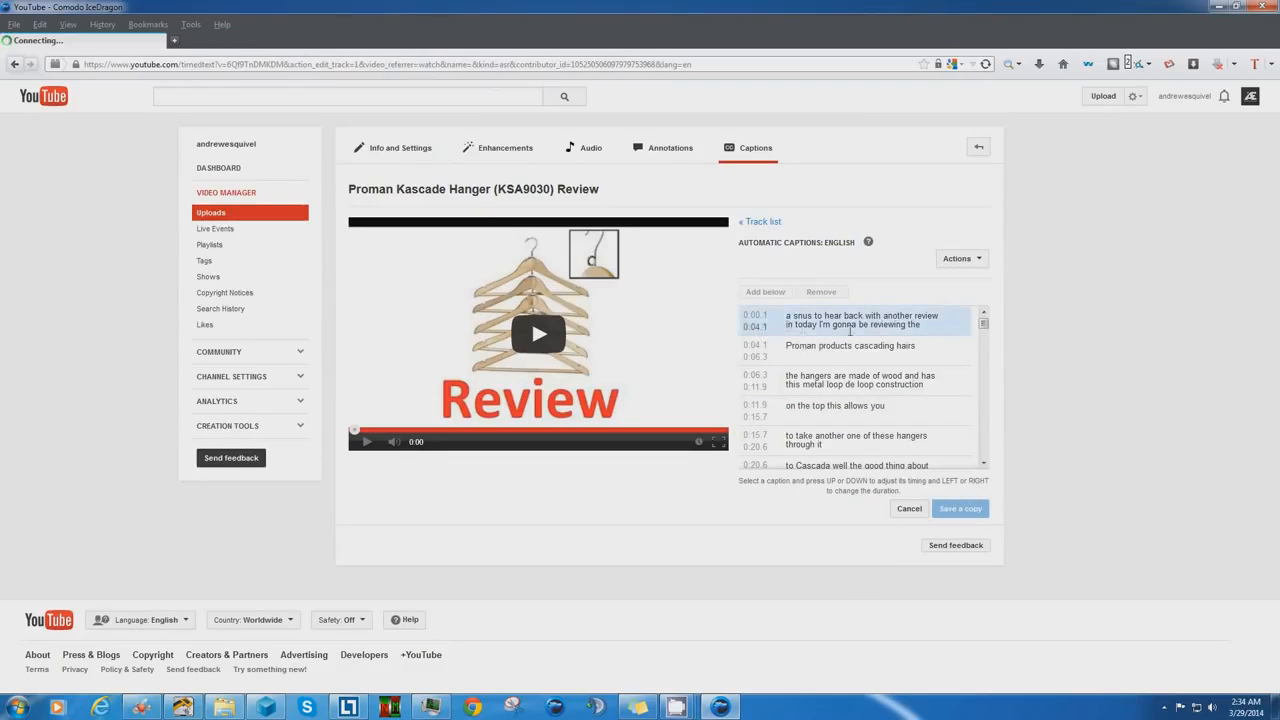
left_click_drag(983, 330, 983, 395)
left_click(891, 367)
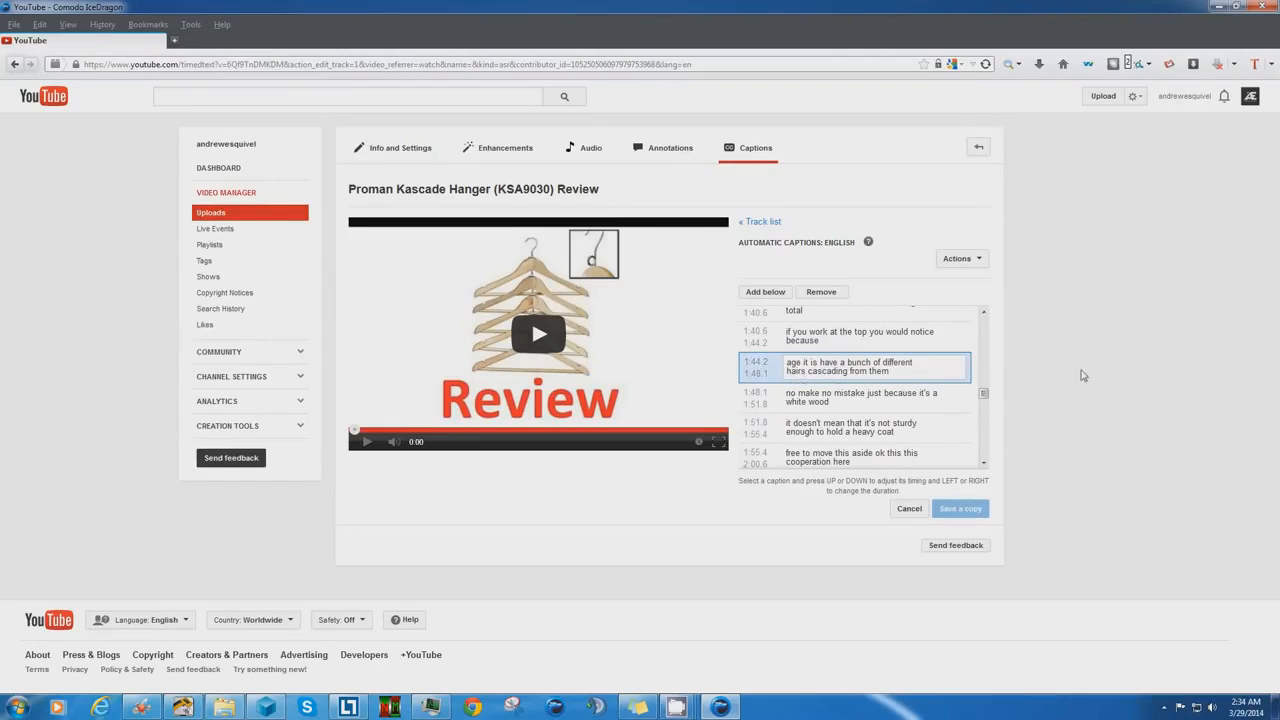
left_click(1084, 375)
left_click(967, 266)
left_click(761, 224)
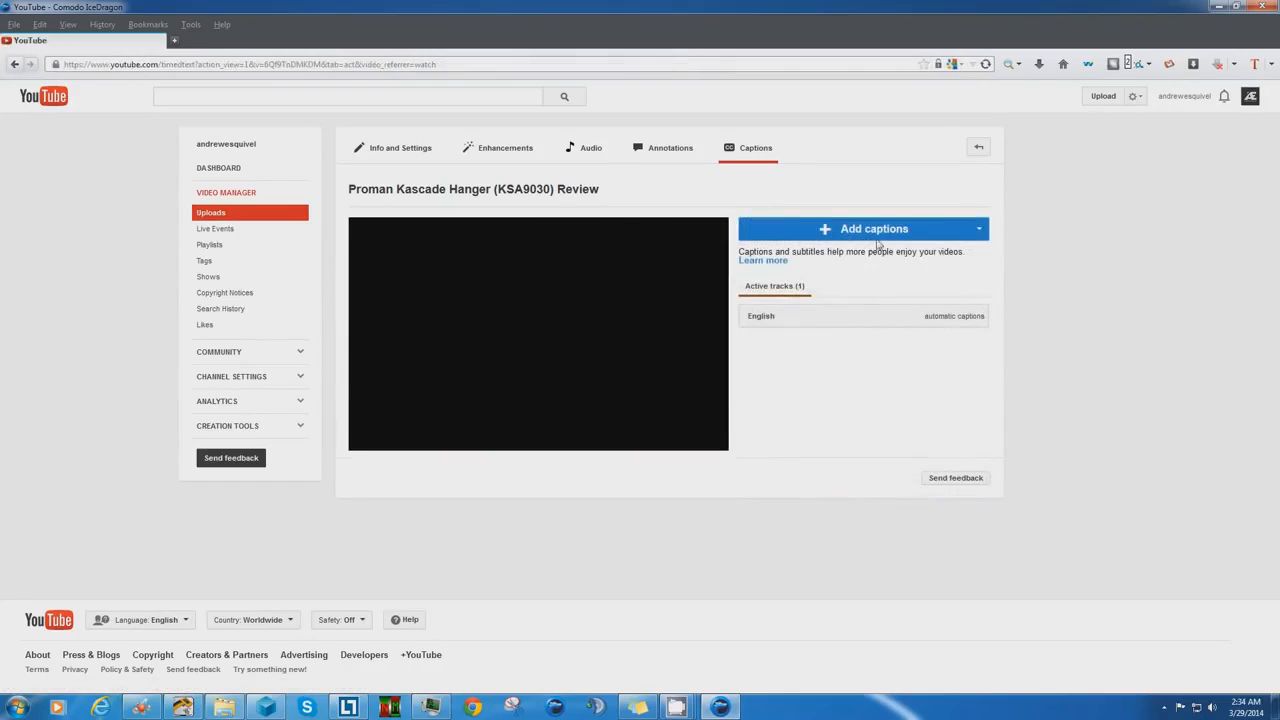
Look at the Transcribe and sync form for adding captions and go back to the track list
left_click(876, 230)
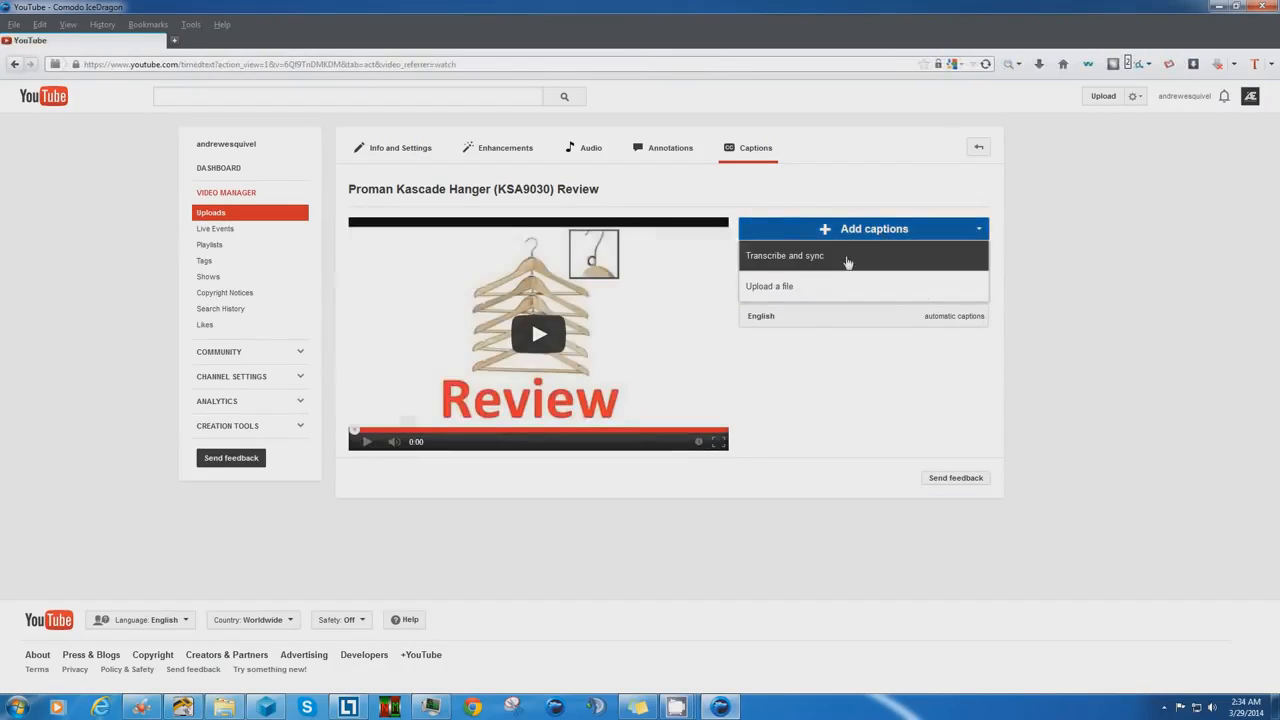
left_click(846, 259)
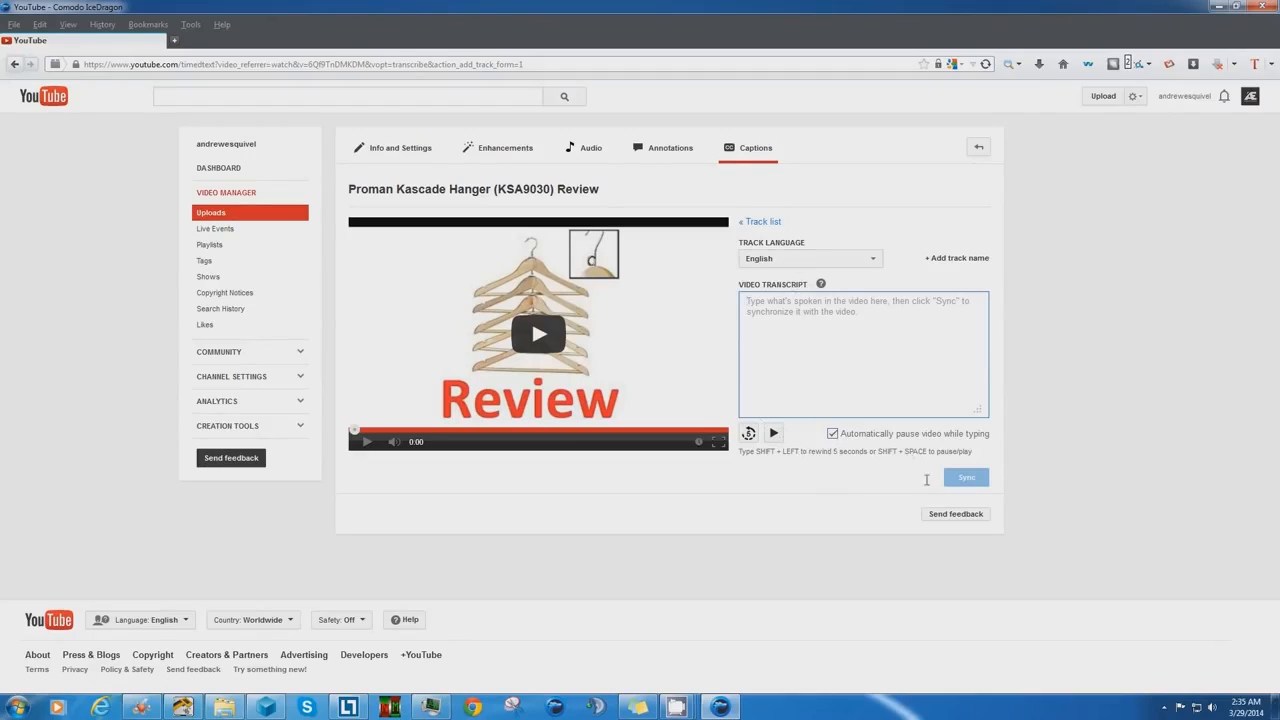
left_click(767, 223)
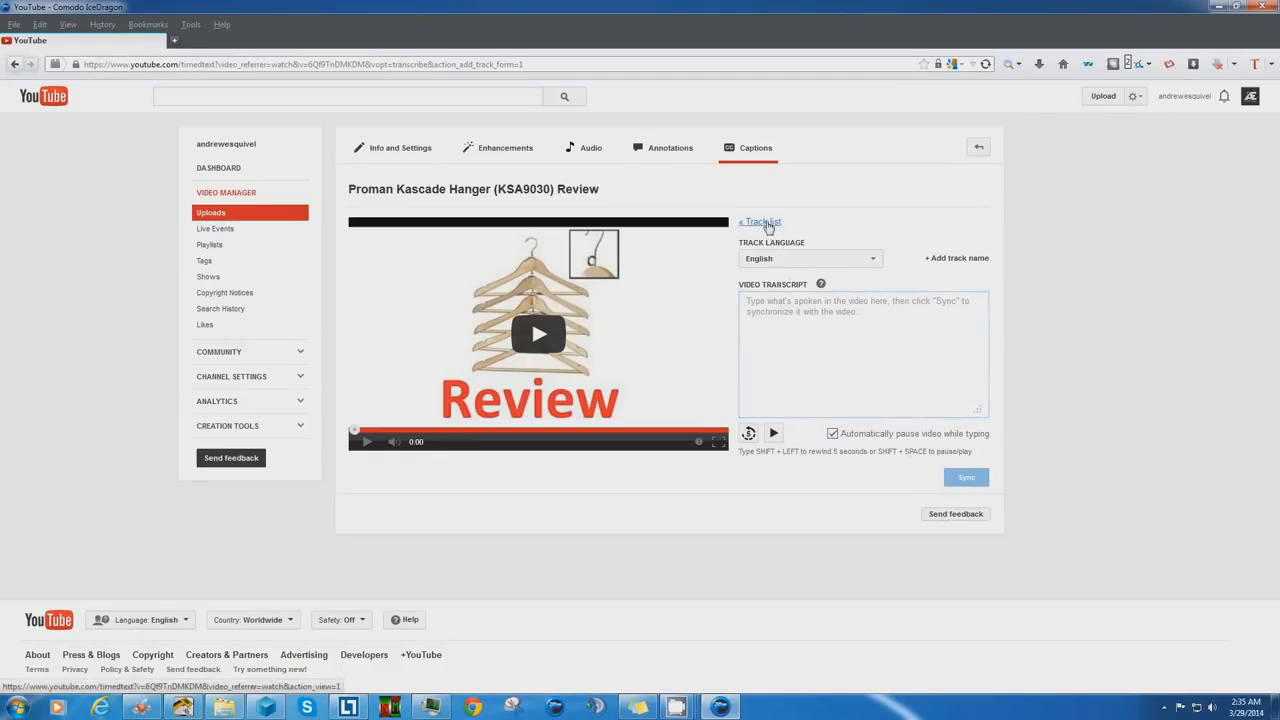